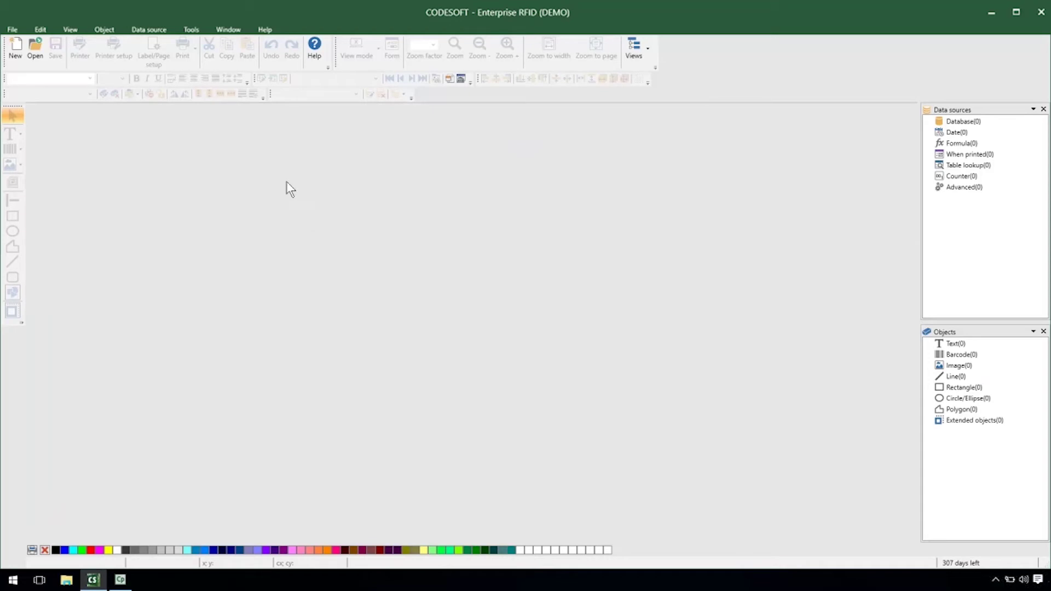
Open the Toys and Chrono label templates from the recent files list, then return to Toys.
click(12, 29)
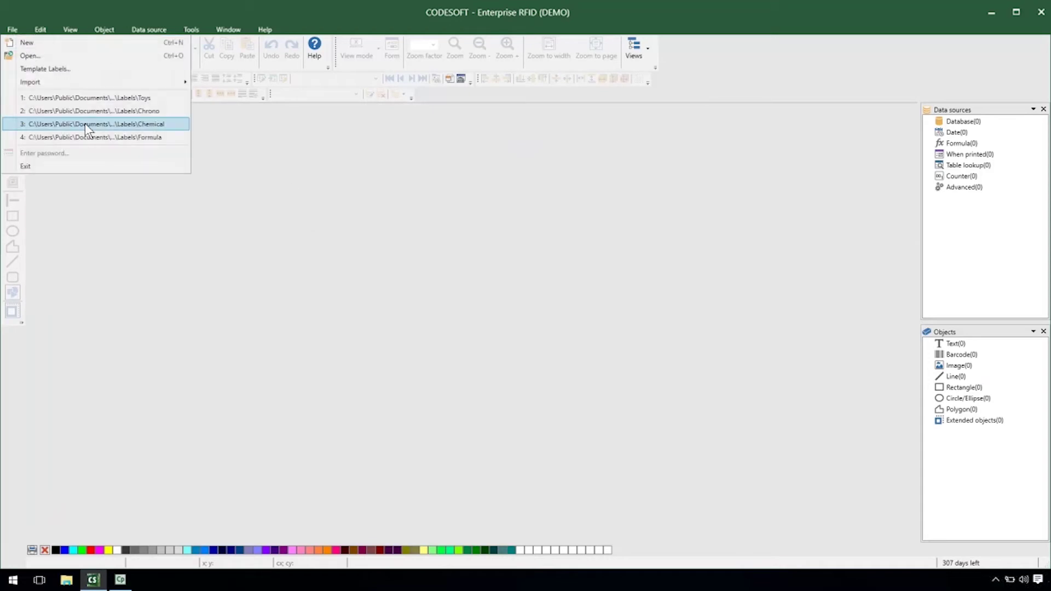
click(77, 99)
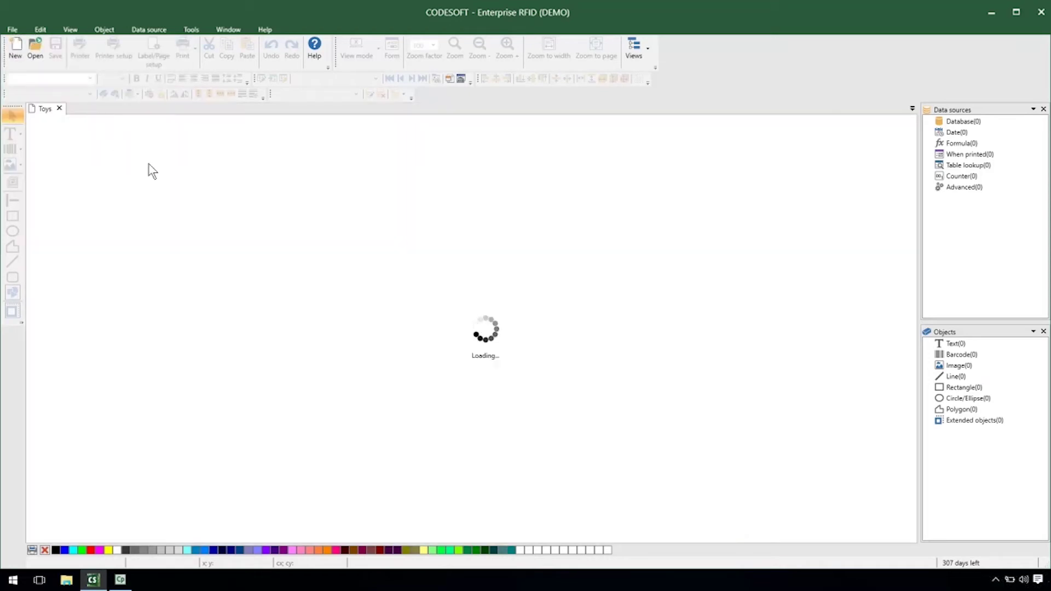
click(13, 29)
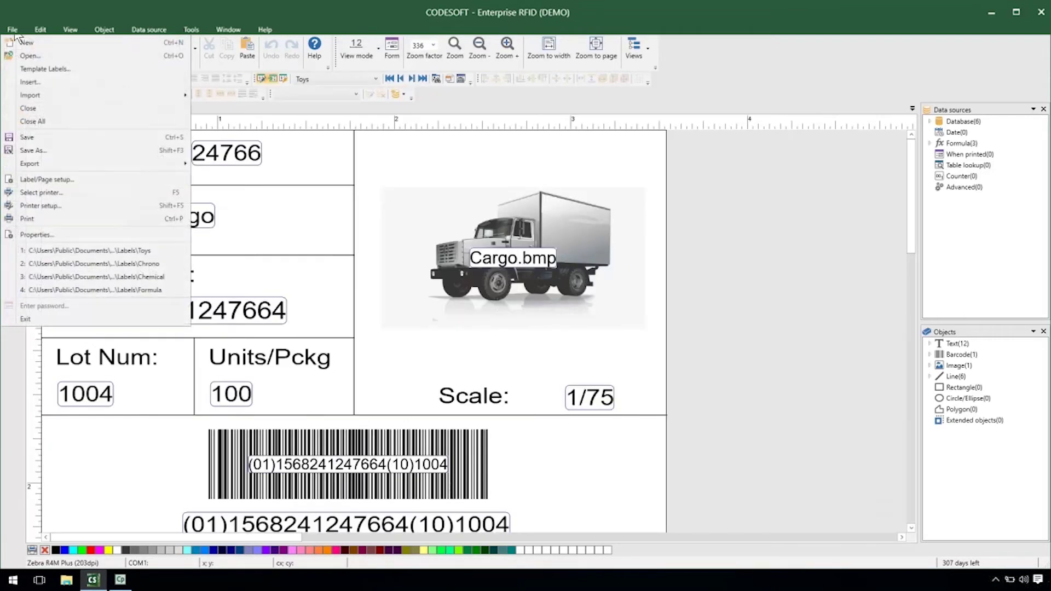
click(129, 261)
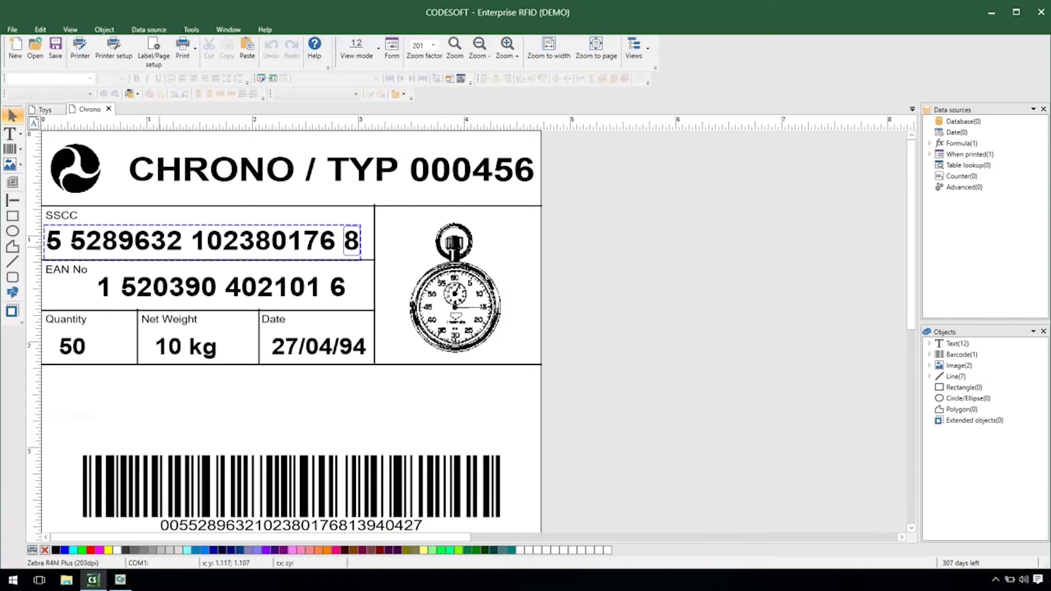
click(41, 110)
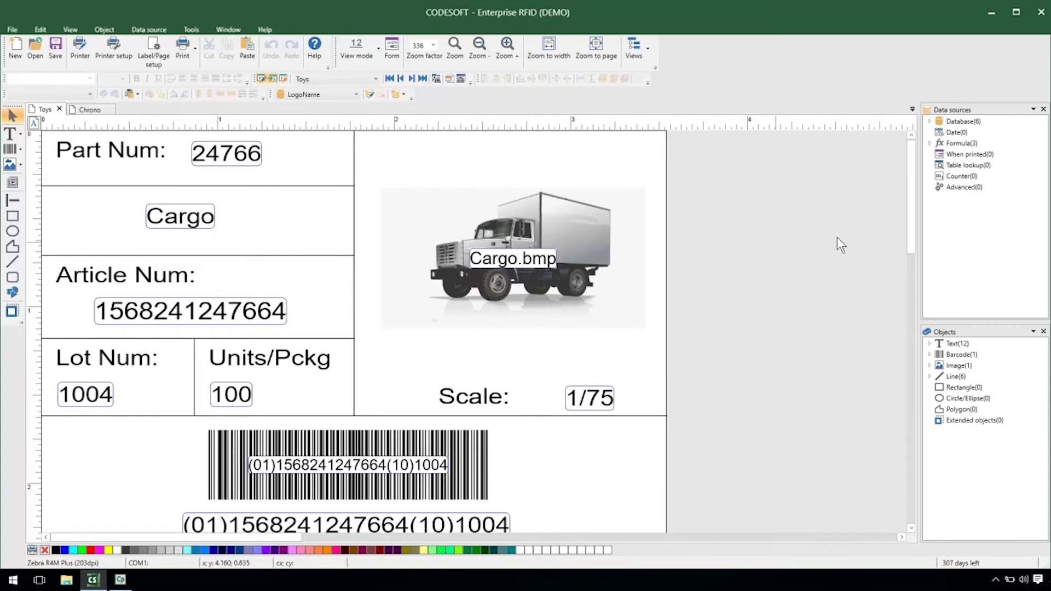
Add a counter data source named Serial with current value 000100 and maximum 999999.
right_click(943, 177)
click(967, 186)
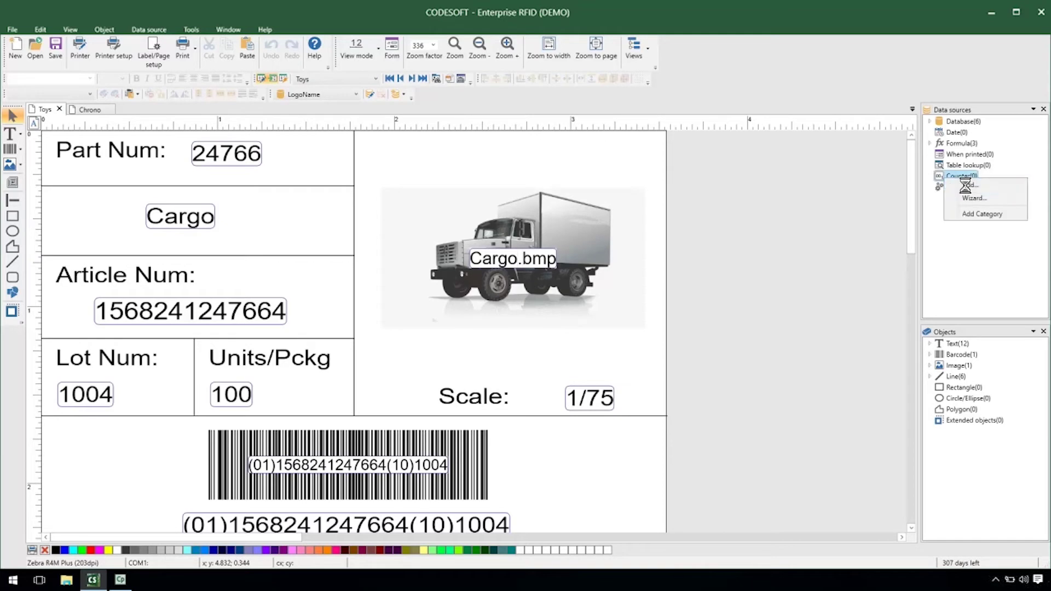
text(Serial)
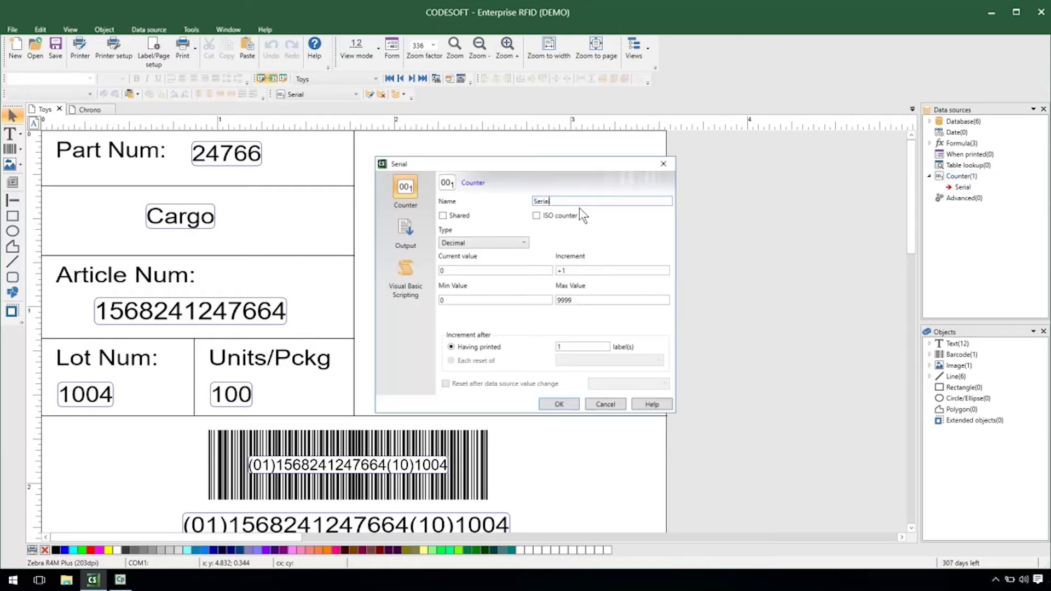
drag(462, 271, 428, 268)
text(000100)
click(600, 297)
text(99)
drag(587, 299, 504, 296)
click(461, 270)
click(564, 405)
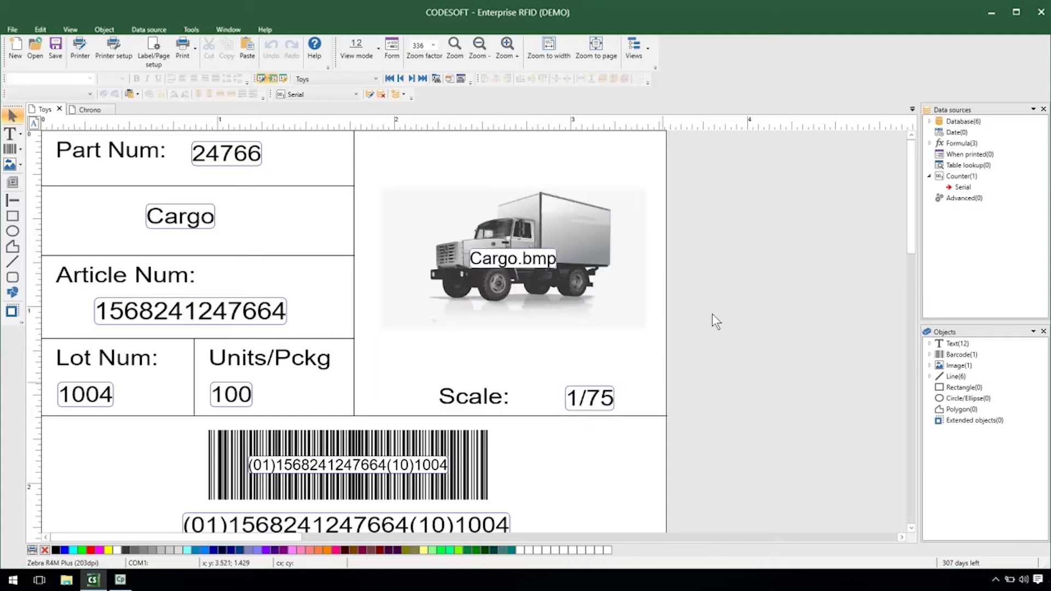
Place the Serial counter as a text object at the top right, above the truck picture.
drag(962, 188, 563, 154)
click(567, 158)
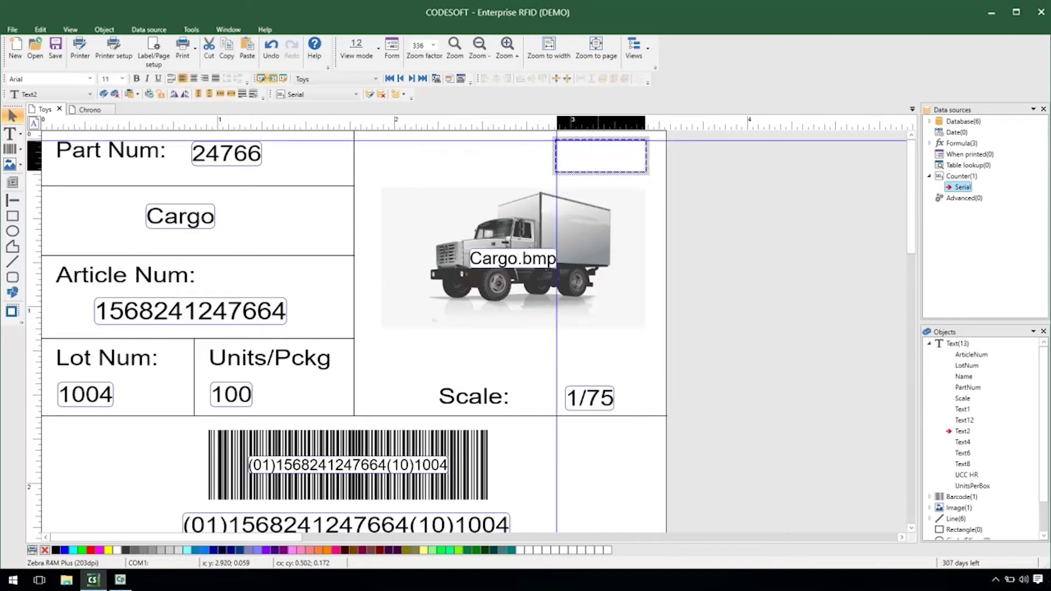
click(683, 146)
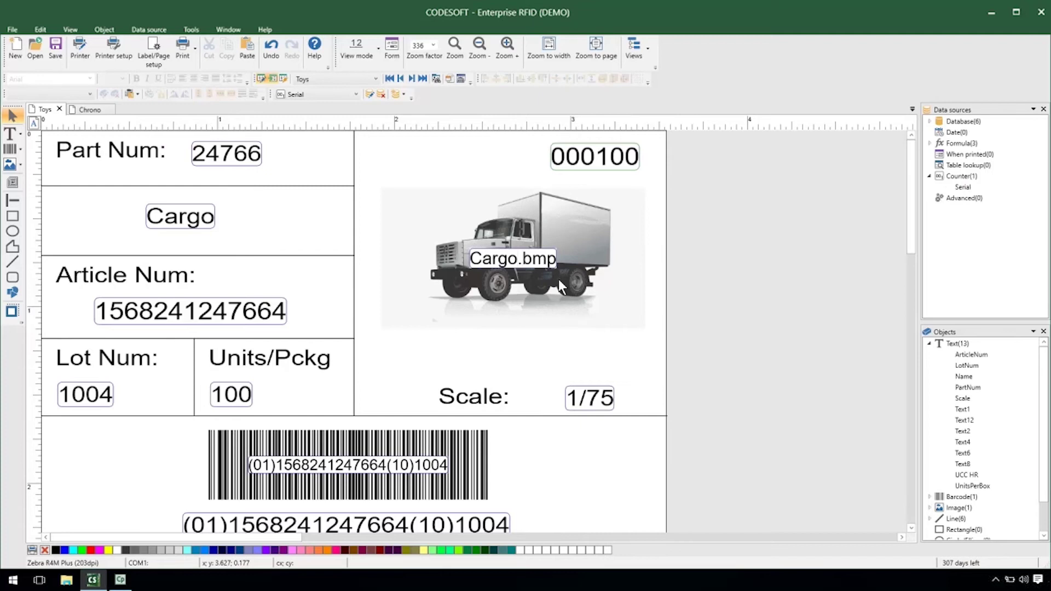
click(184, 48)
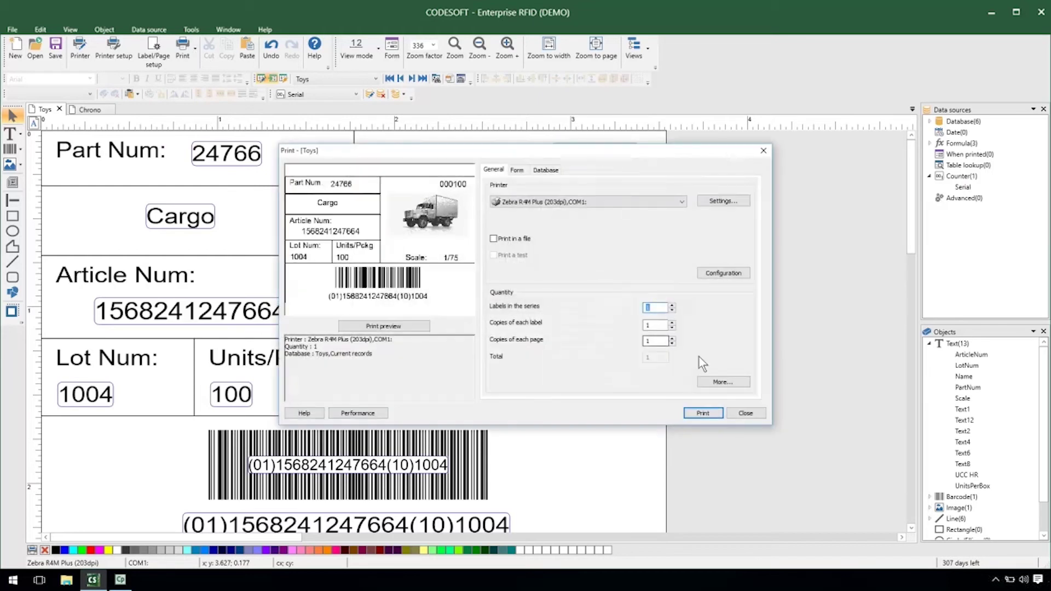
text(30)
click(365, 320)
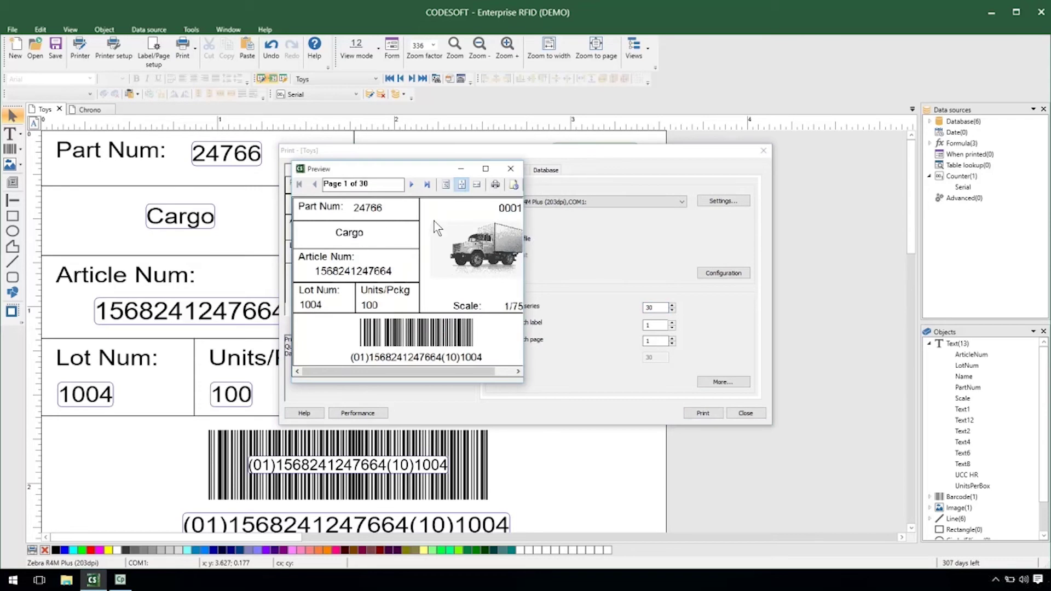
click(485, 169)
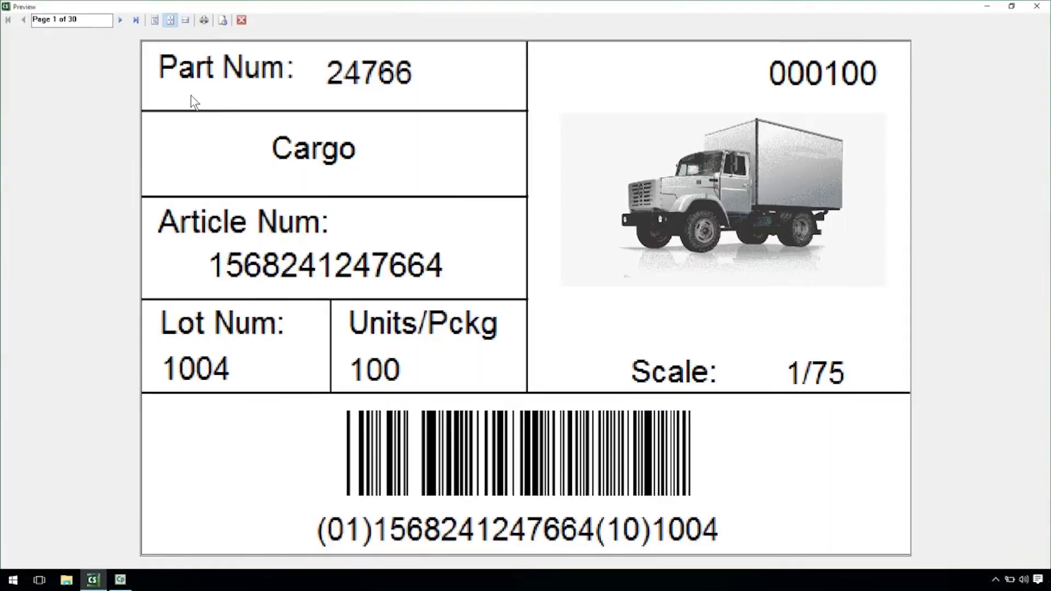
click(120, 19)
double_click(120, 19)
click(121, 19)
click(121, 19)
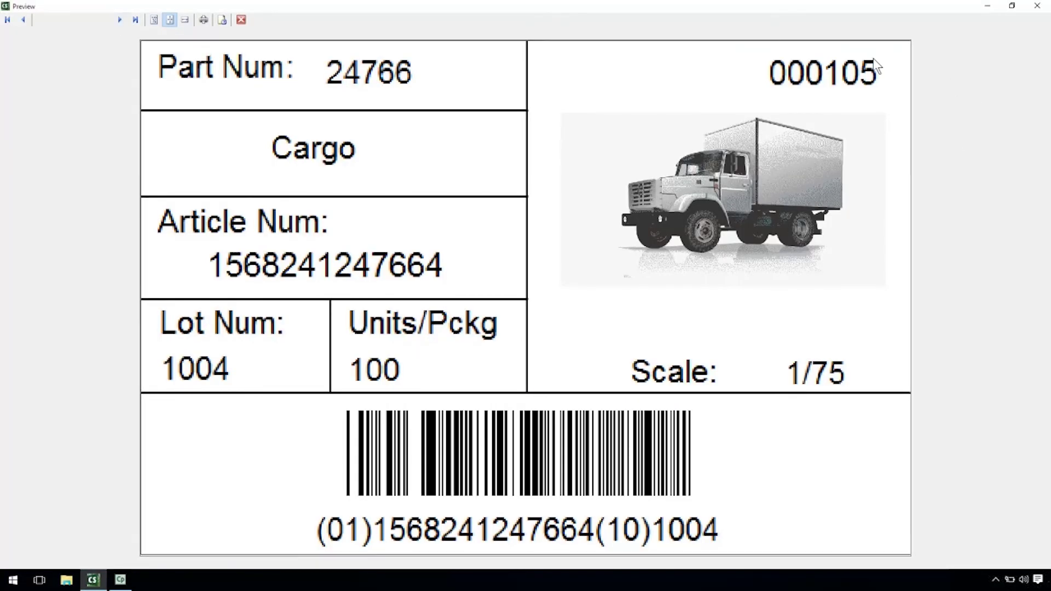
click(119, 20)
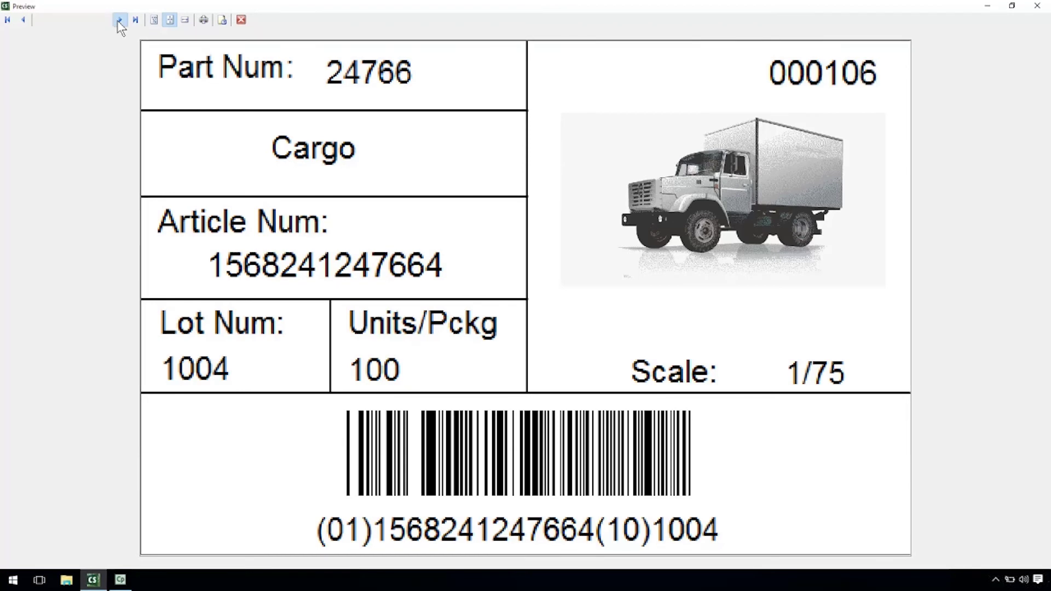
click(119, 20)
double_click(119, 20)
click(241, 19)
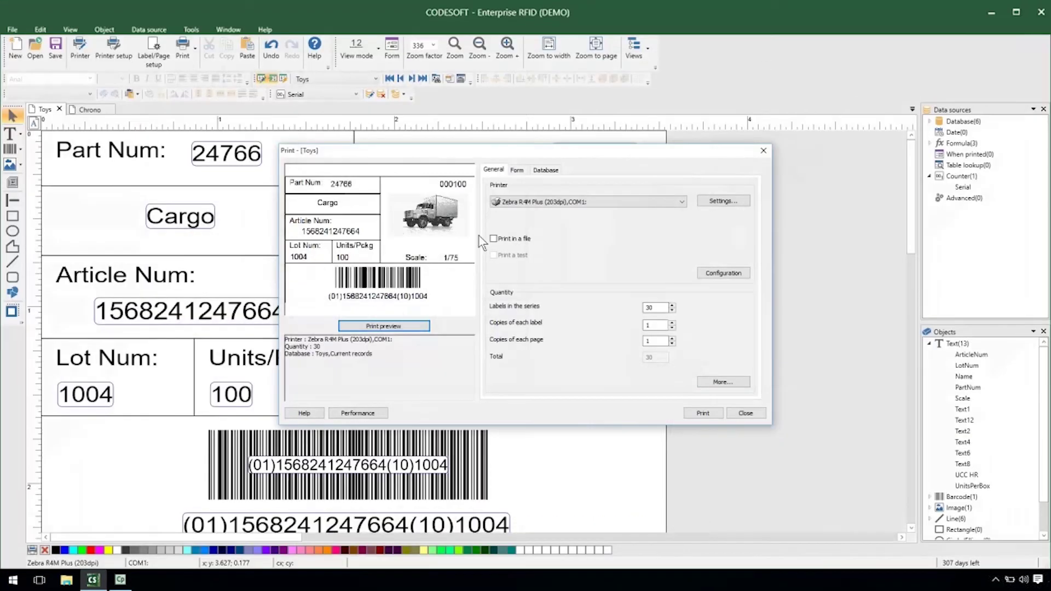
click(748, 407)
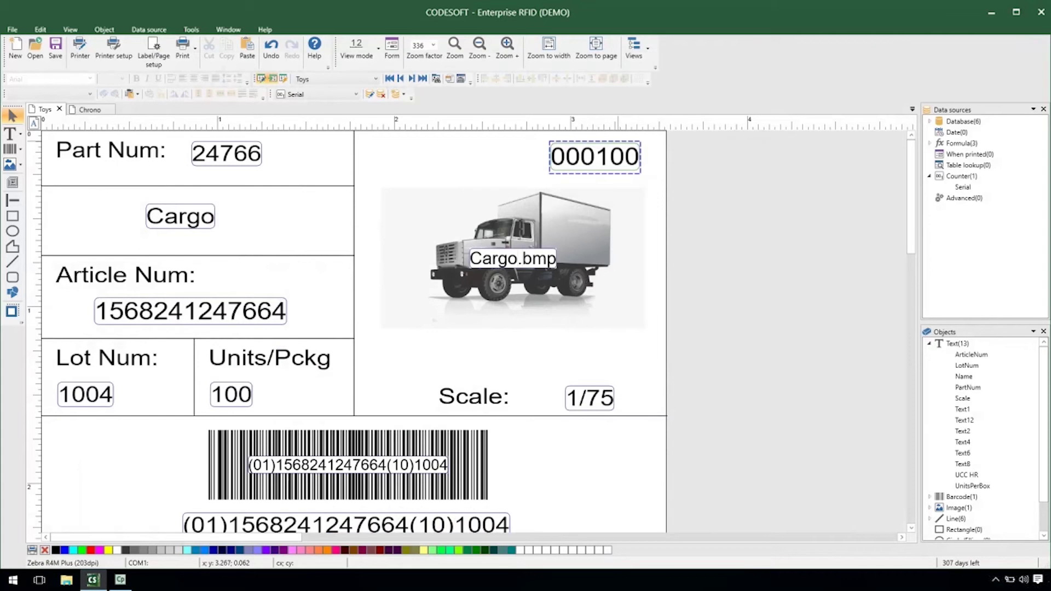
Mark the Toys label's Serial counter as Shared in its properties and confirm.
click(82, 108)
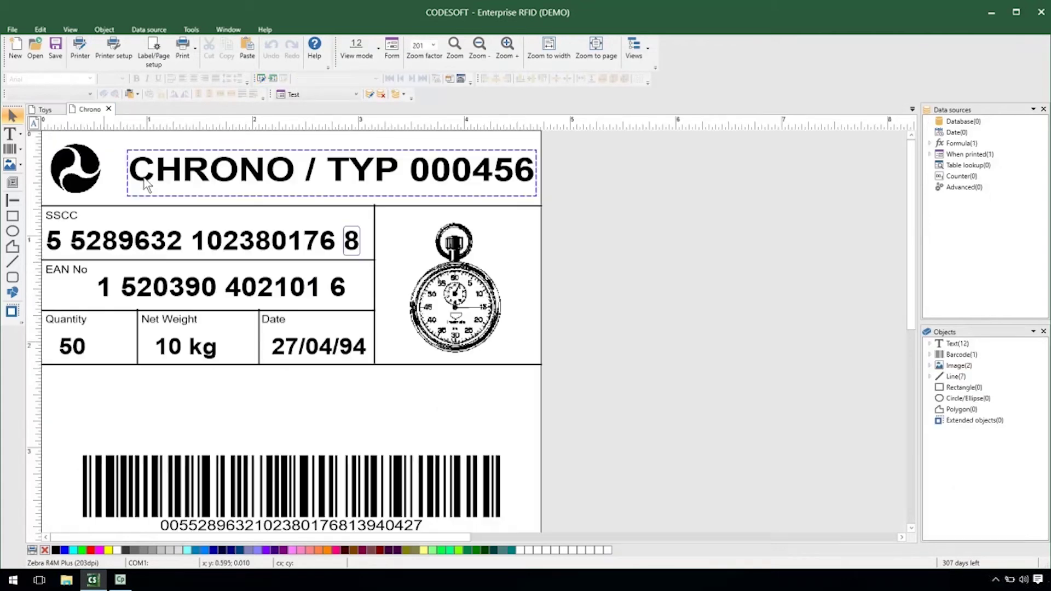
click(45, 110)
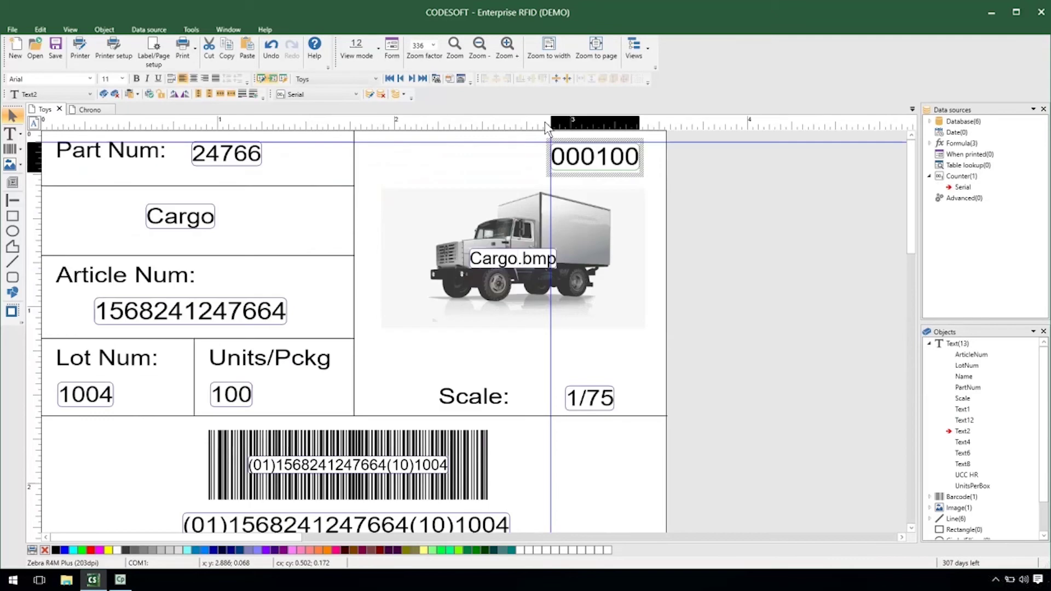
click(740, 164)
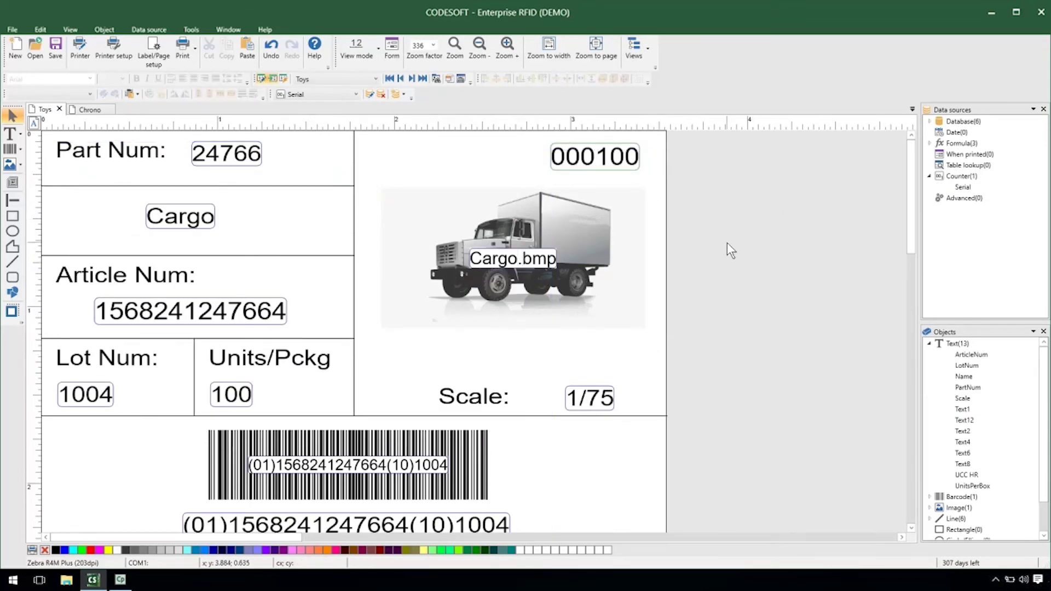
right_click(957, 187)
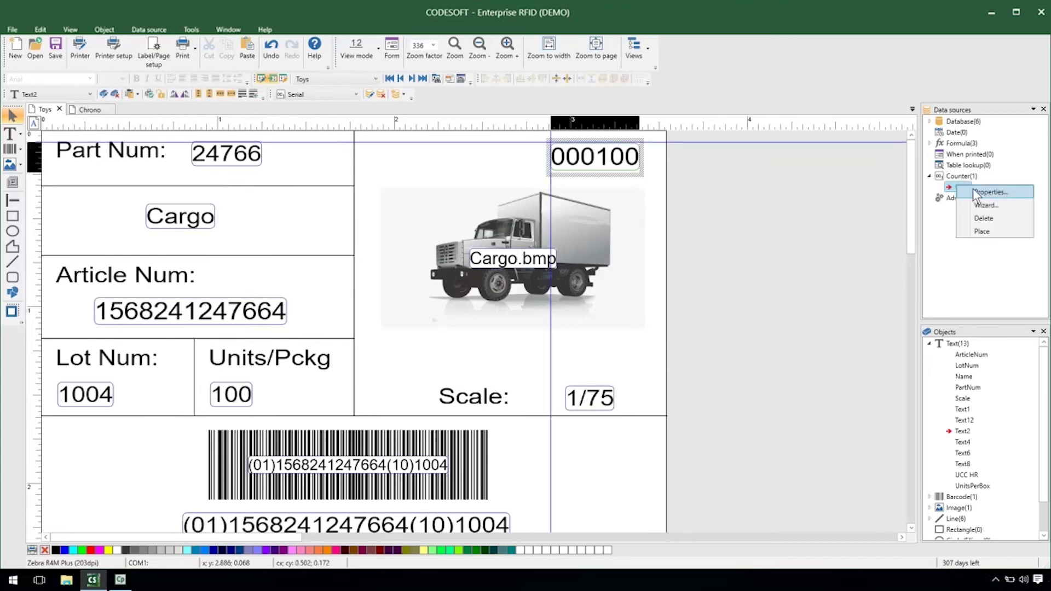
click(974, 190)
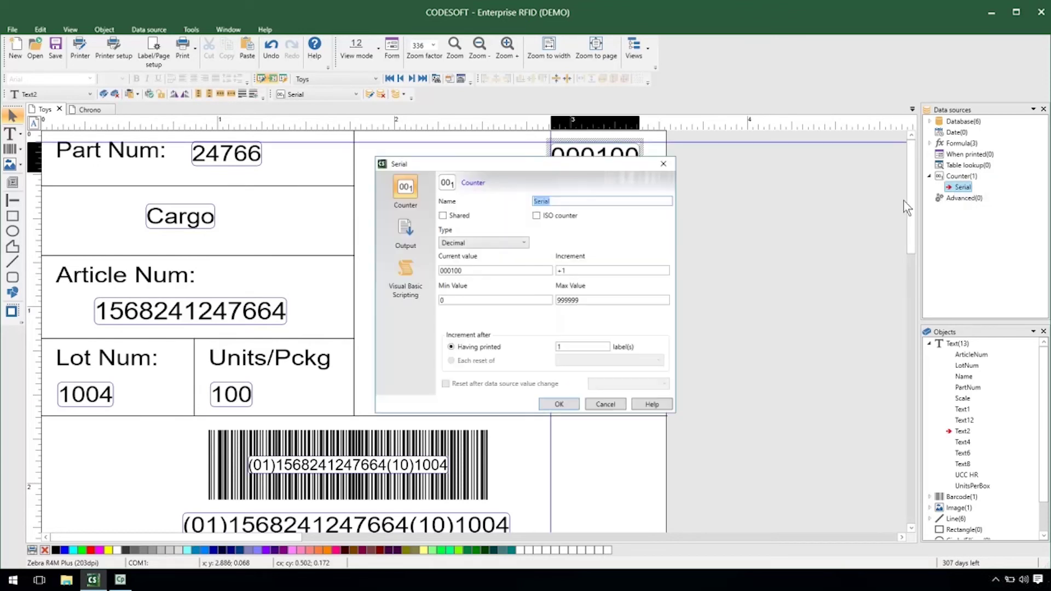
click(444, 214)
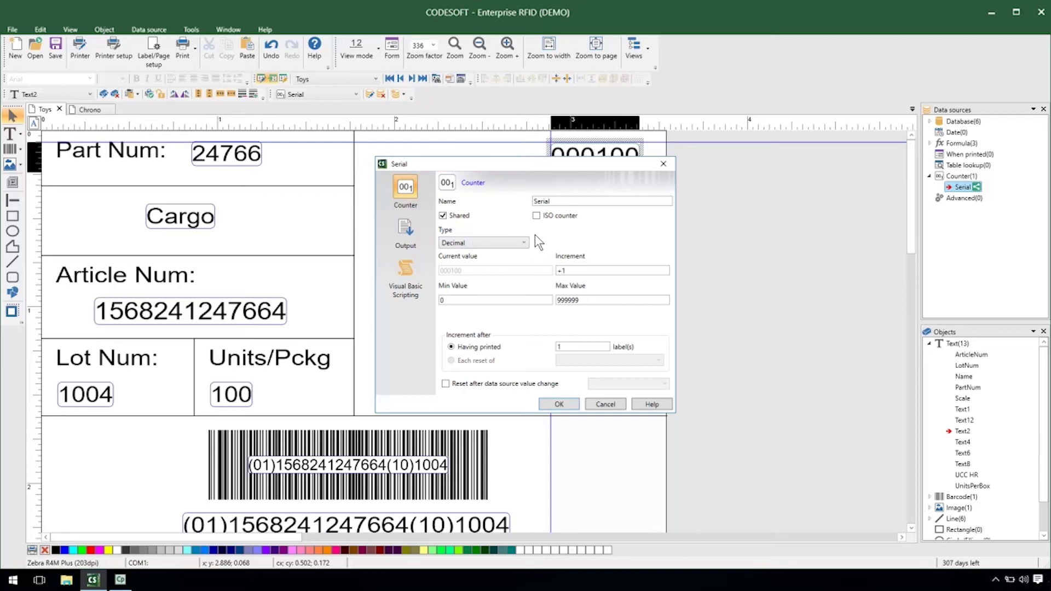
click(562, 403)
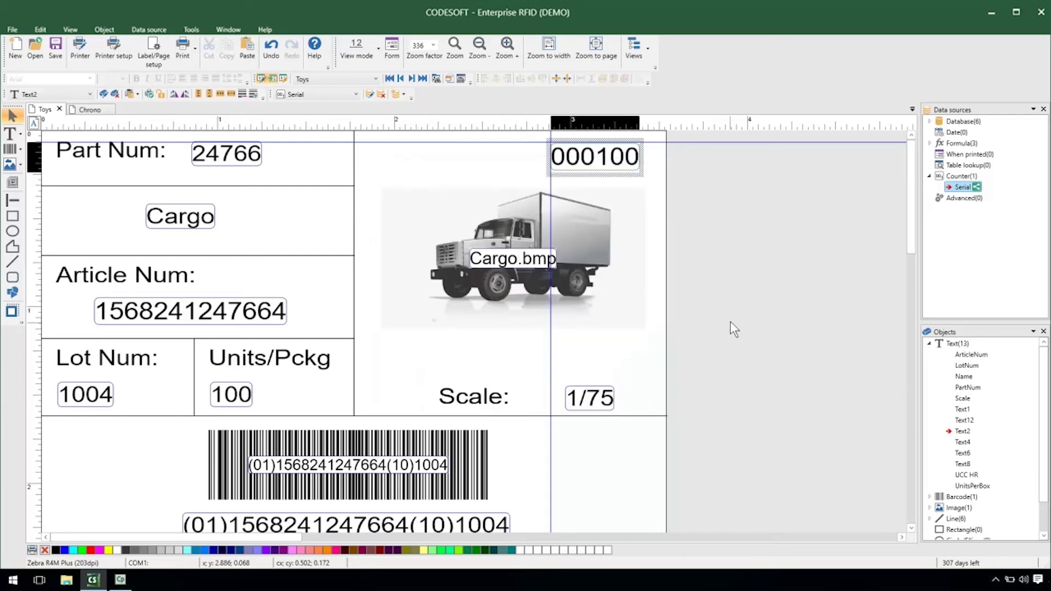
On the Chrono label, add a shared counter named Serial with maximum 99999.
click(91, 111)
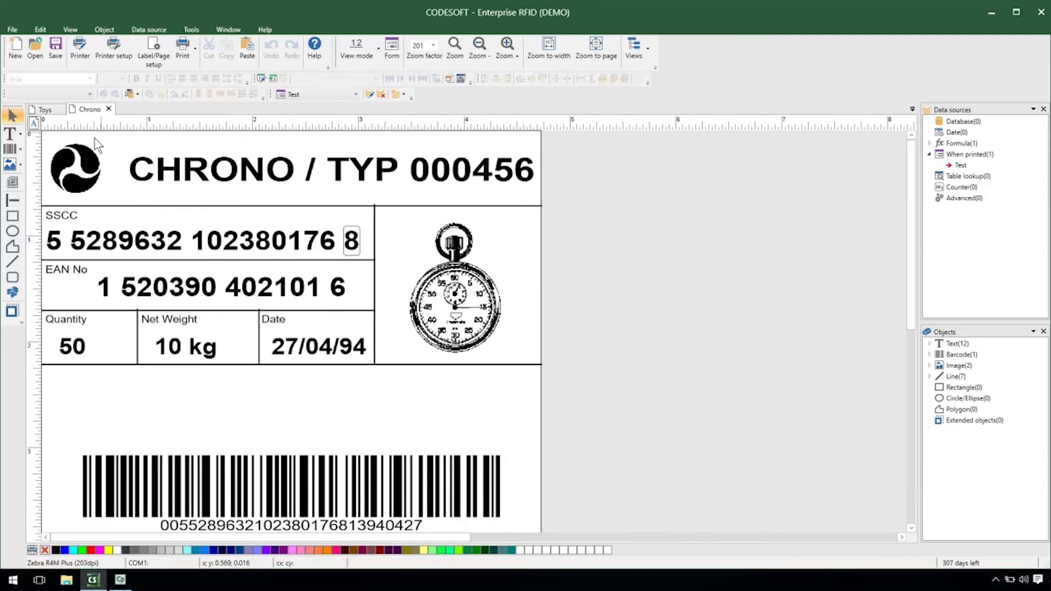
right_click(961, 185)
click(967, 189)
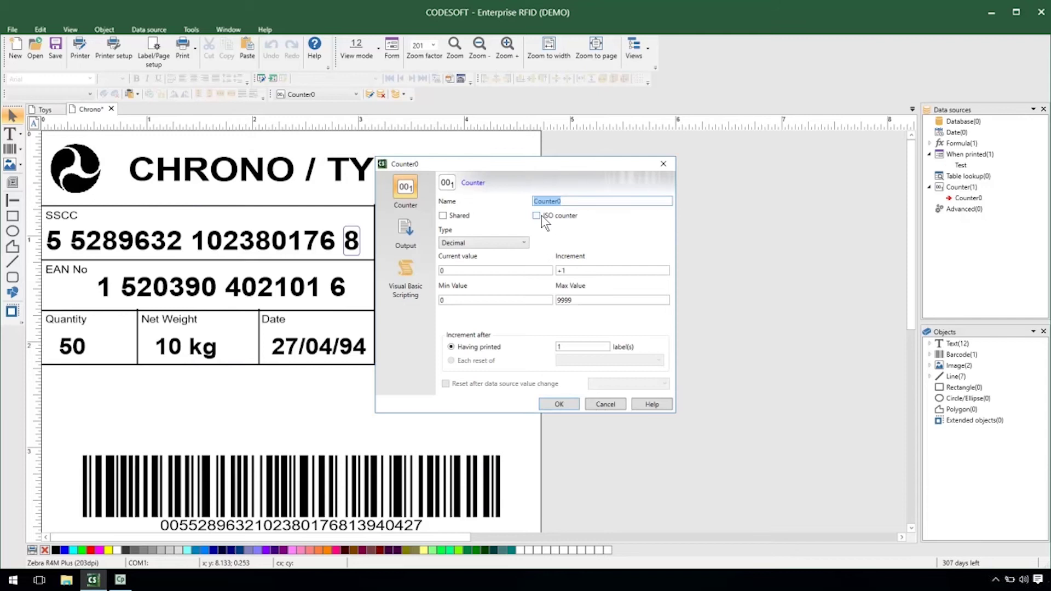
text(Serial)
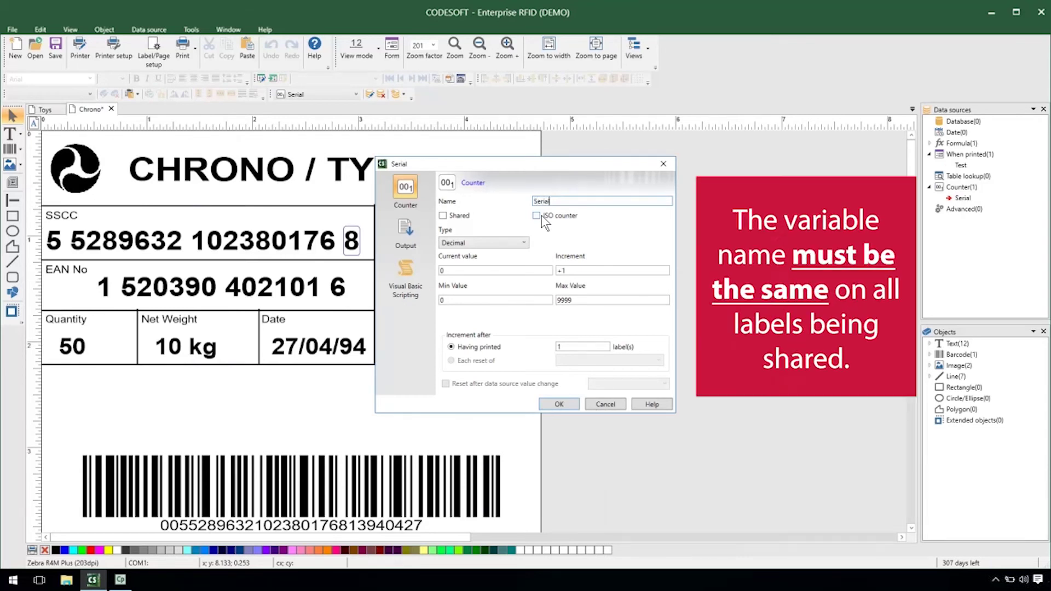
click(444, 215)
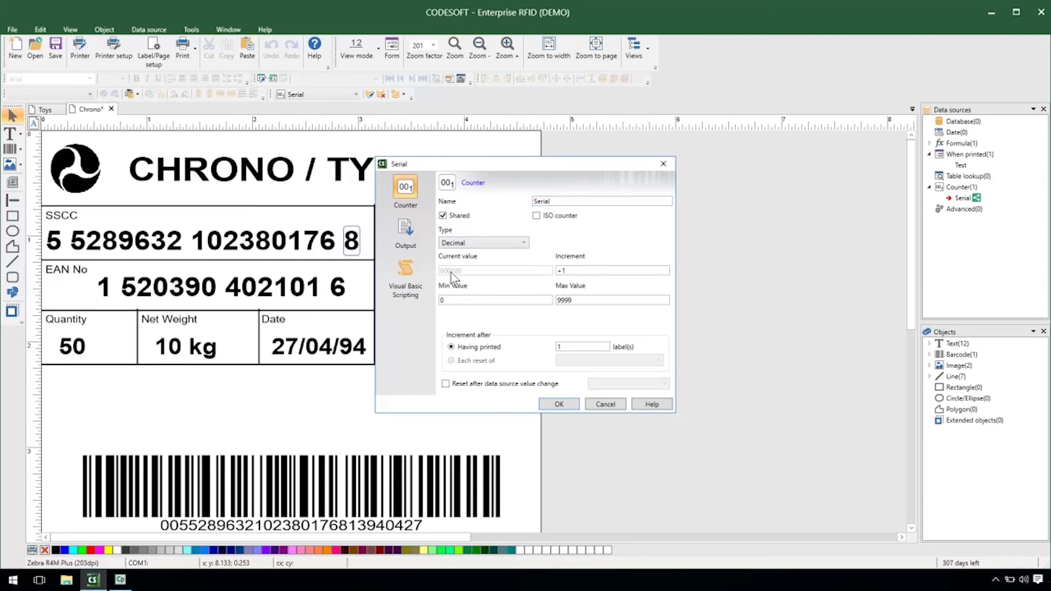
double_click(559, 299)
text(999999)
click(571, 405)
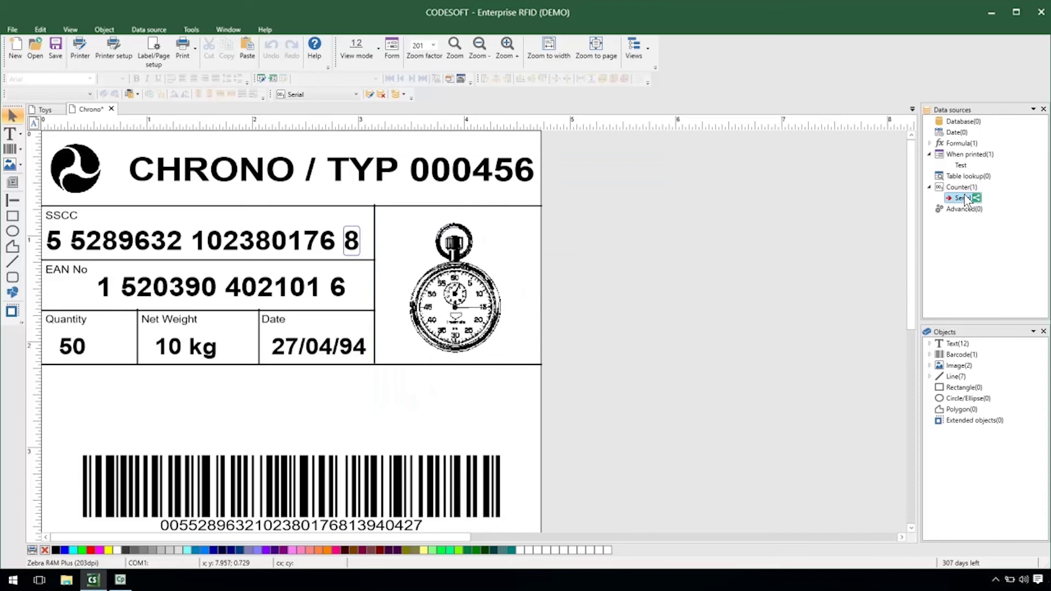
Place the Serial counter below Net Weight as a horizontally centred barcode.
drag(964, 194, 215, 386)
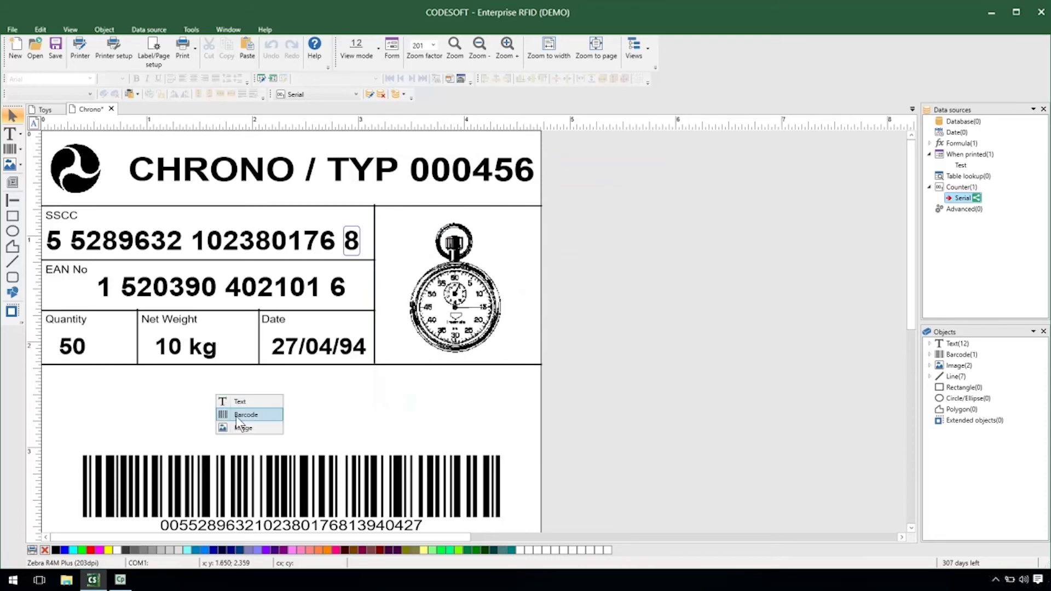
click(238, 414)
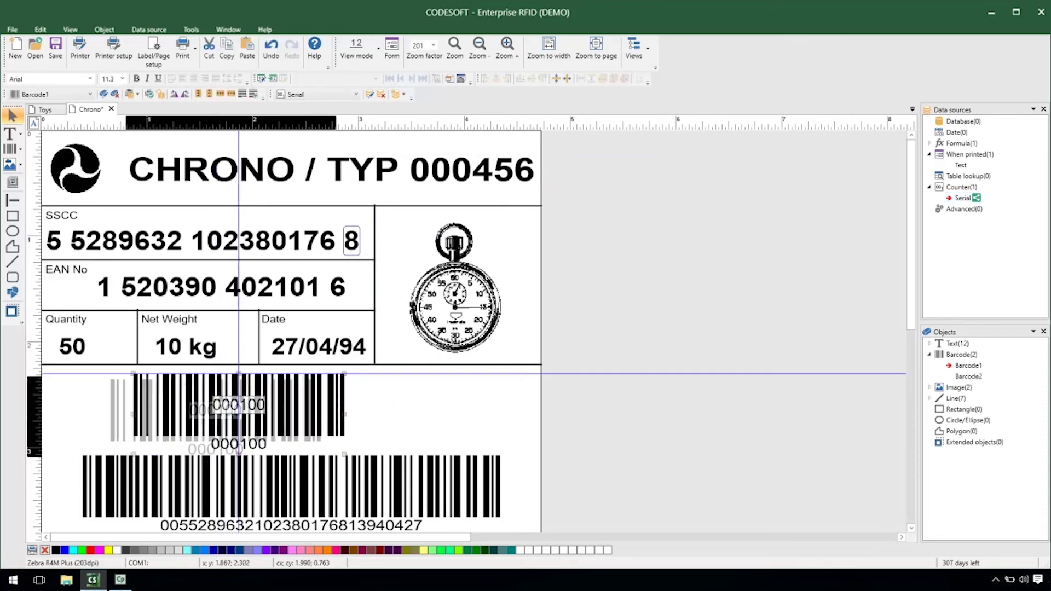
click(566, 77)
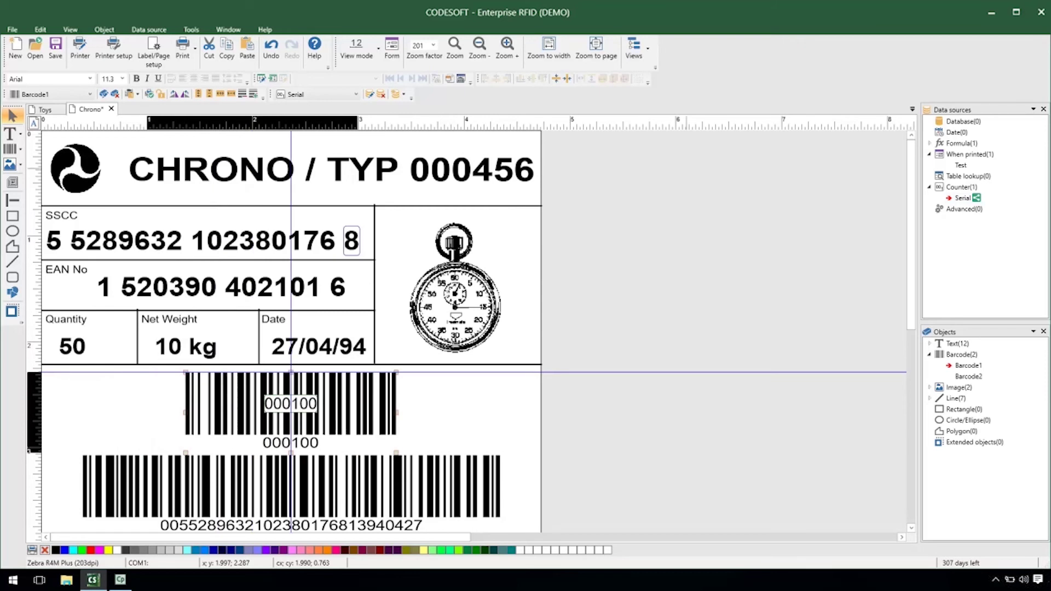
click(636, 278)
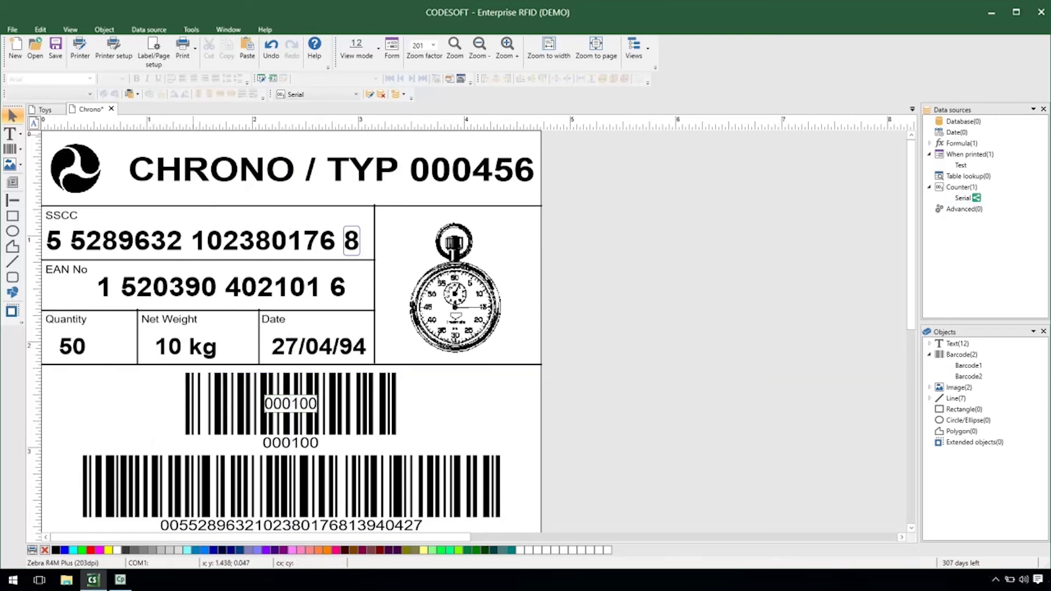
Save and close Chrono, then print 30 Toys labels to a file named Toys.
click(55, 55)
click(108, 108)
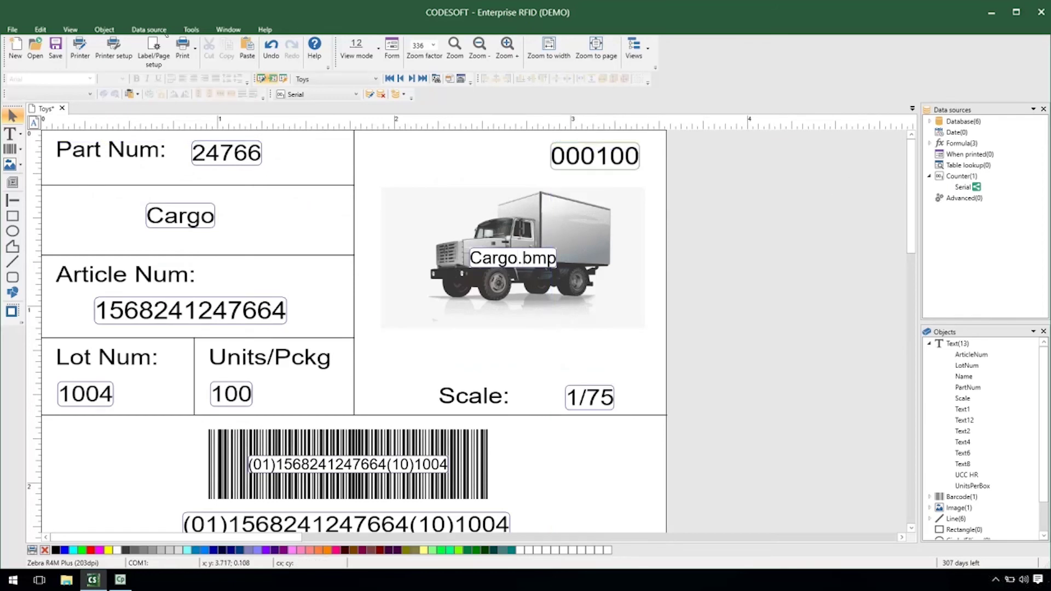
click(181, 48)
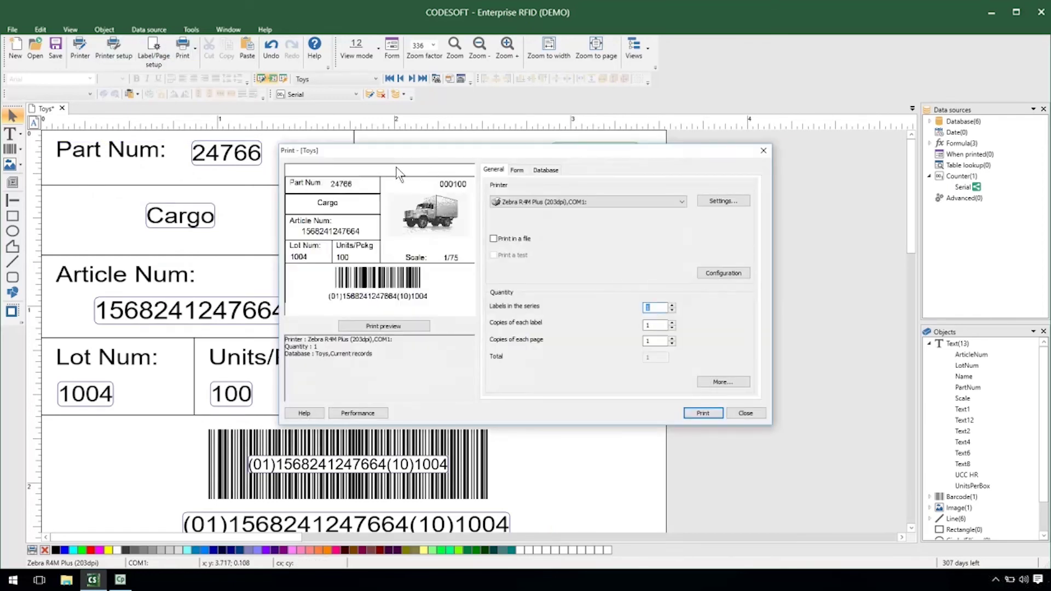
click(498, 240)
text(30)
click(703, 411)
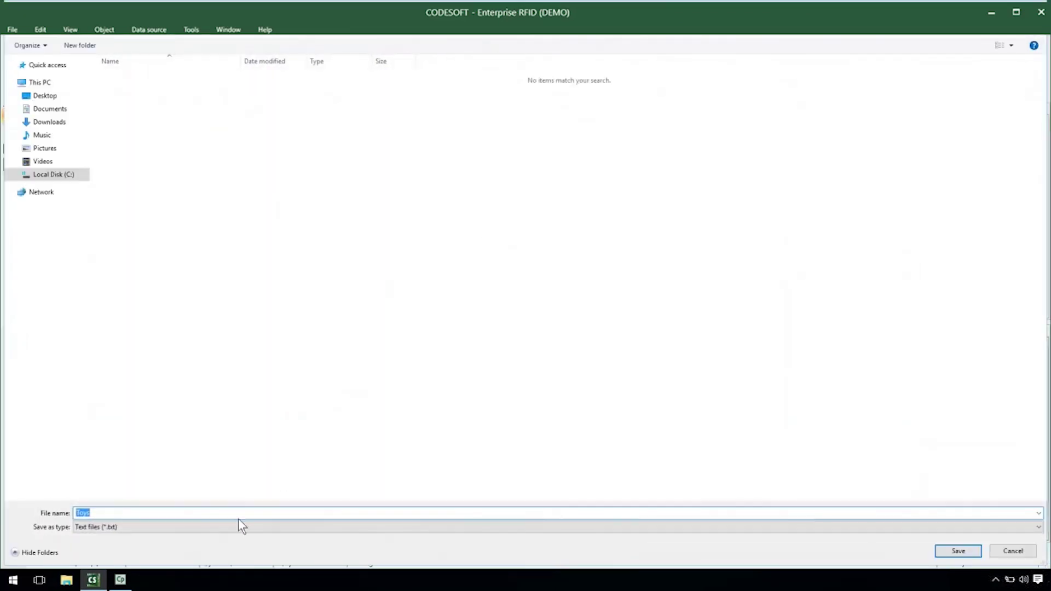
click(974, 554)
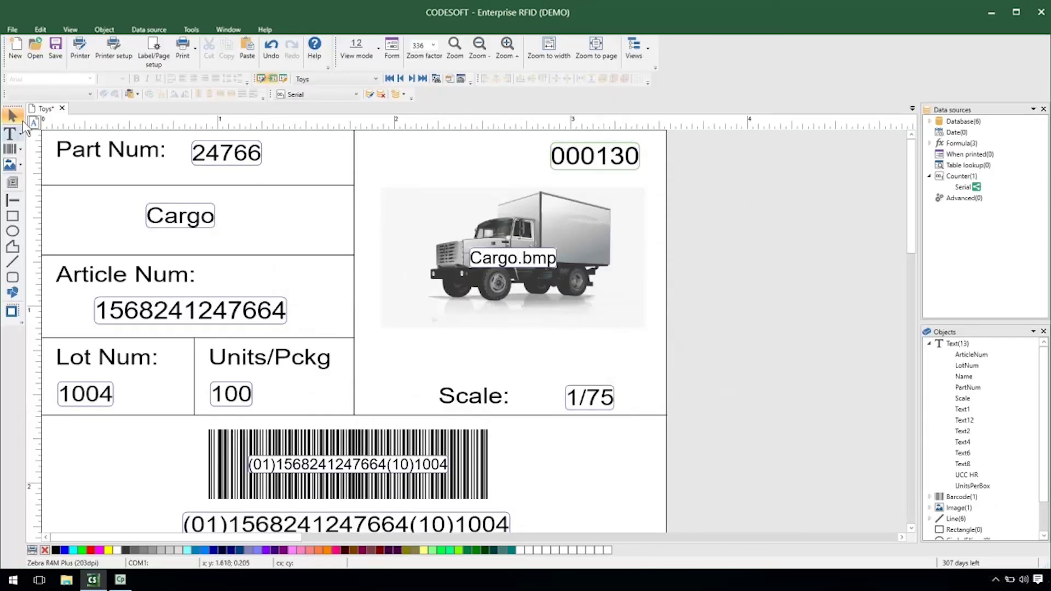
Close Toys, reopen Chrono from the recent files, and print its labels.
click(62, 108)
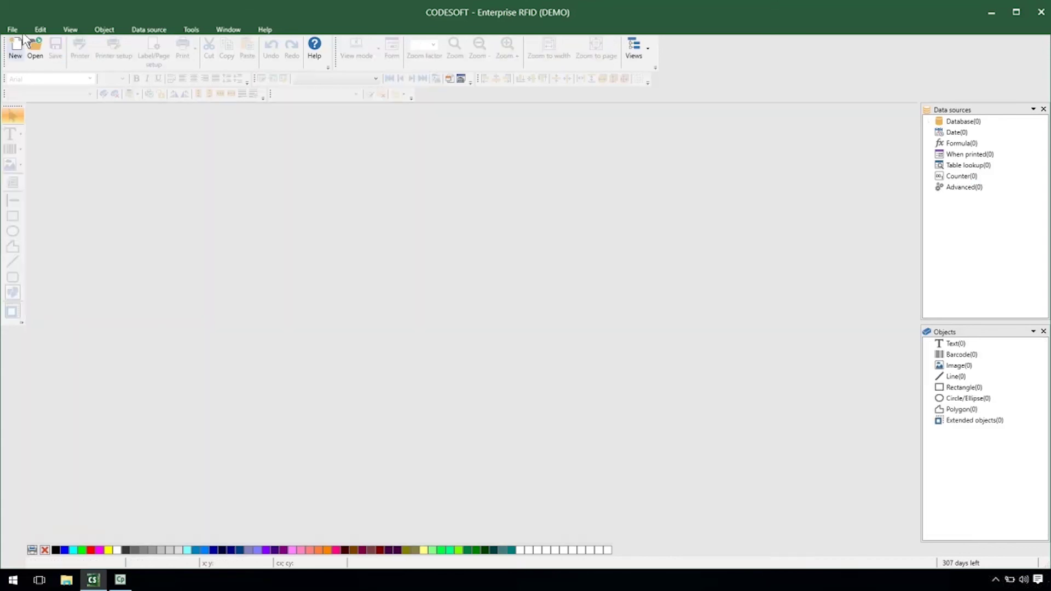
click(14, 31)
click(80, 110)
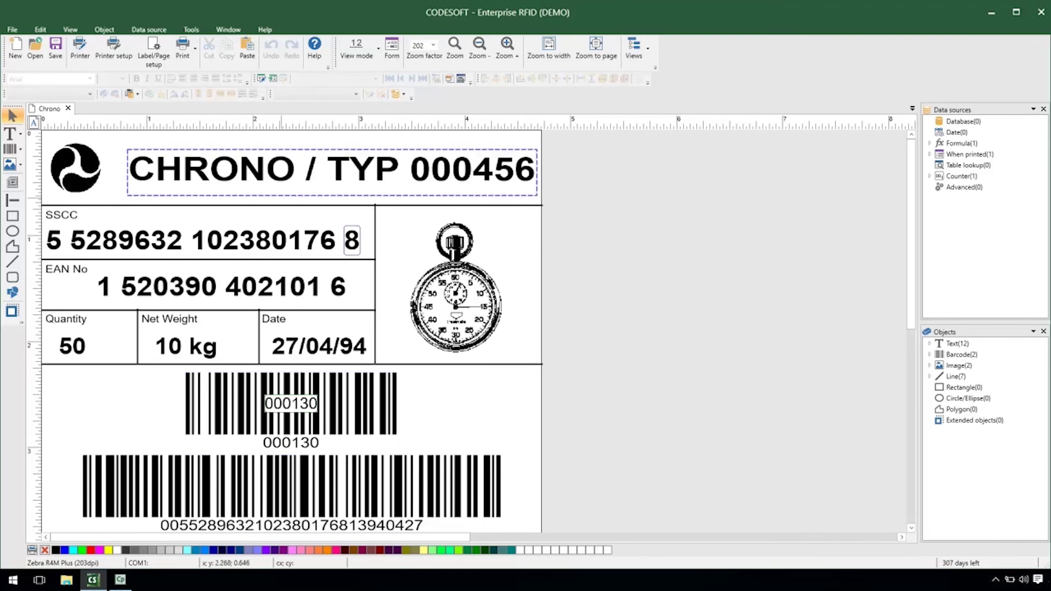
click(183, 46)
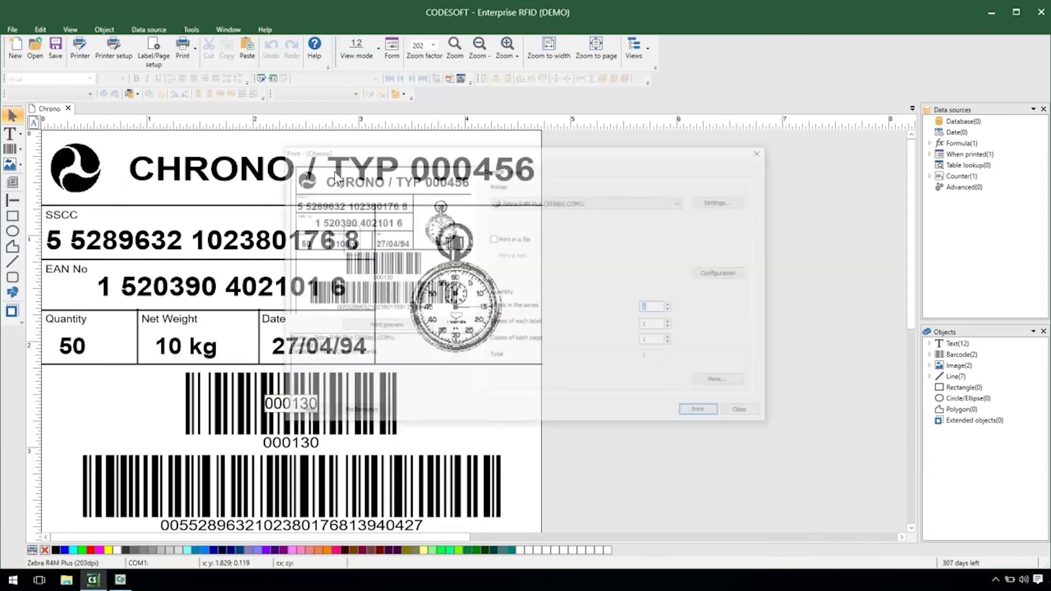
key(Return)
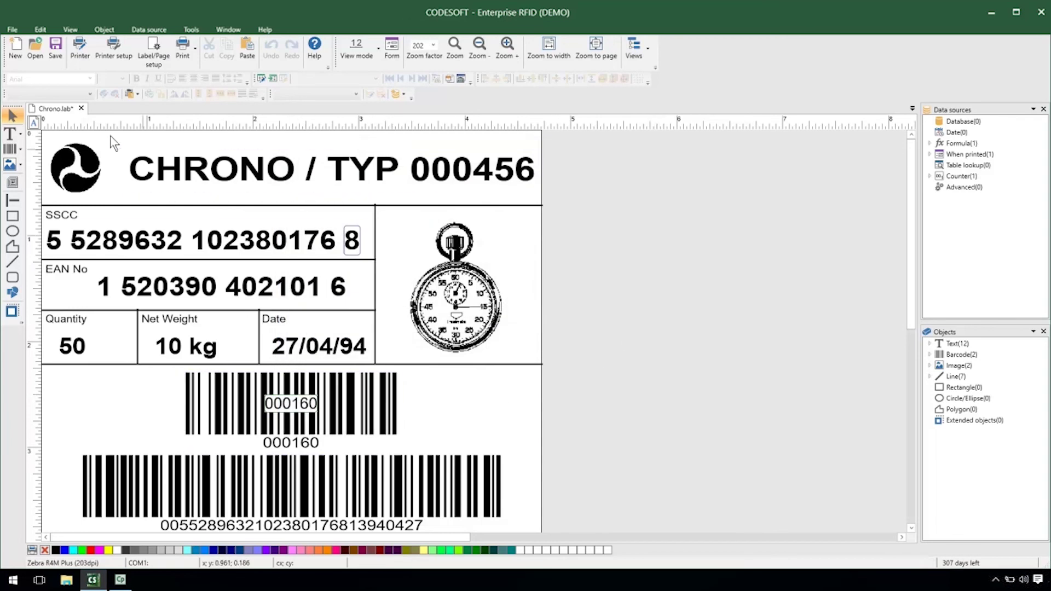
Close Chrono saving changes, and reopen Toys from the recent files.
click(81, 108)
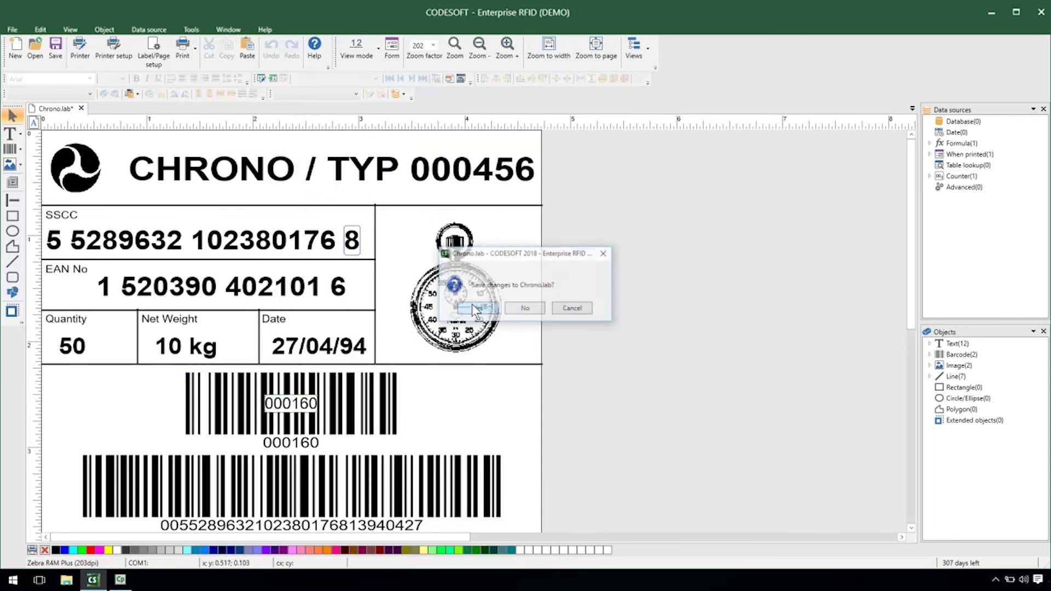
click(471, 304)
click(13, 29)
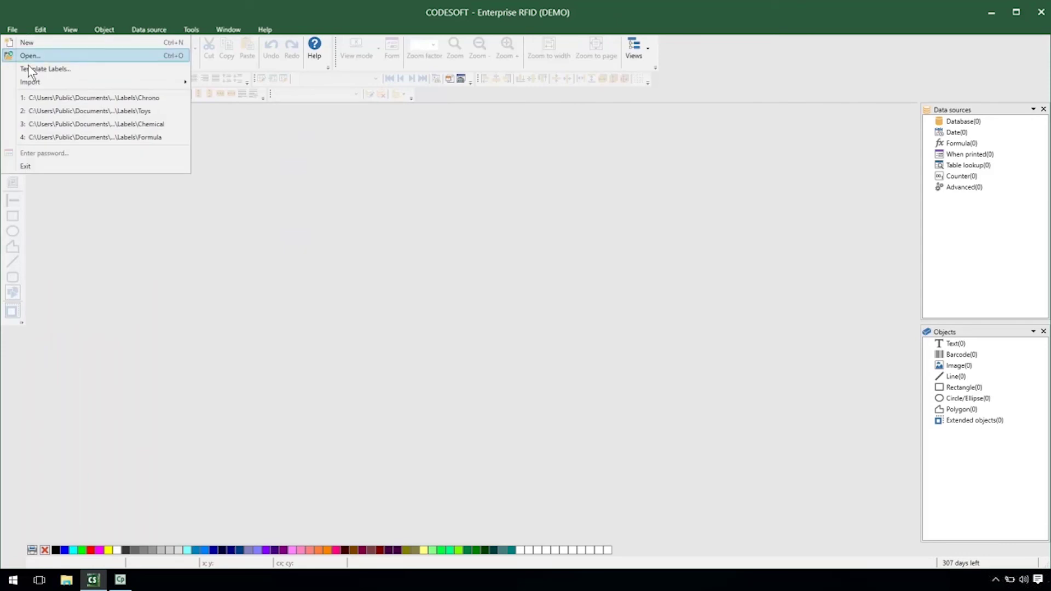
click(71, 106)
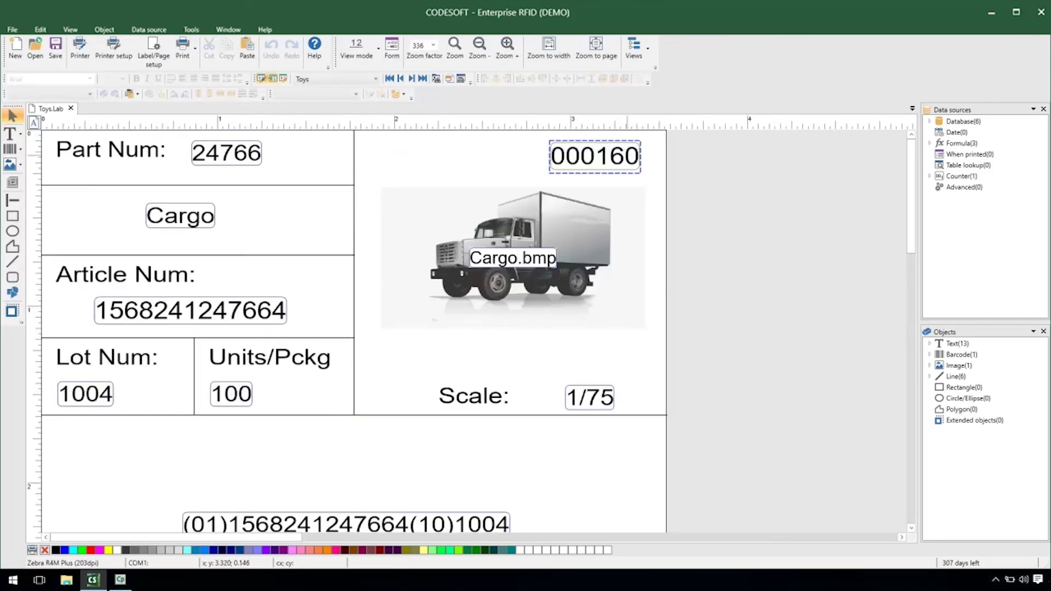